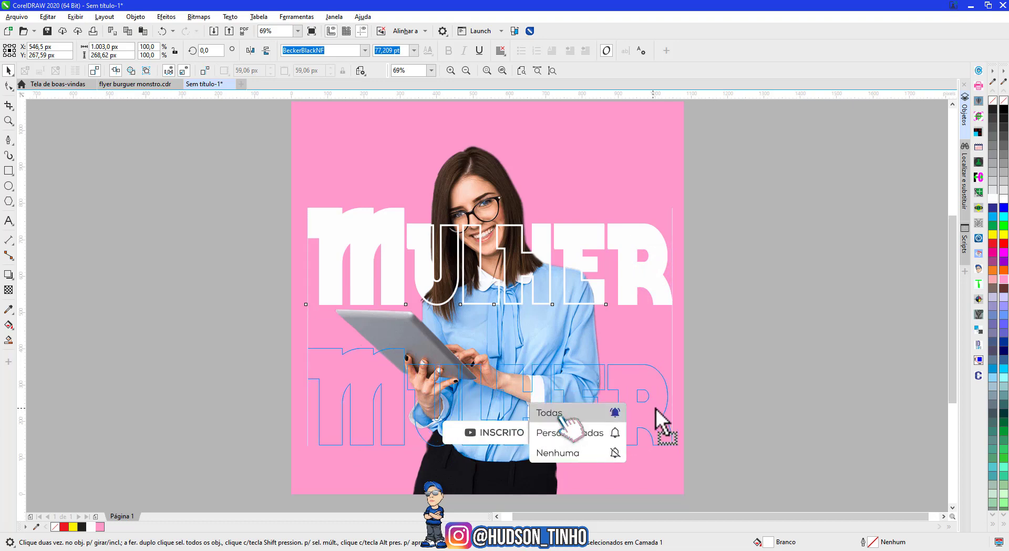
# Move the woman's photo off the pink page into the empty area to its left
pyautogui.click(250, 348)
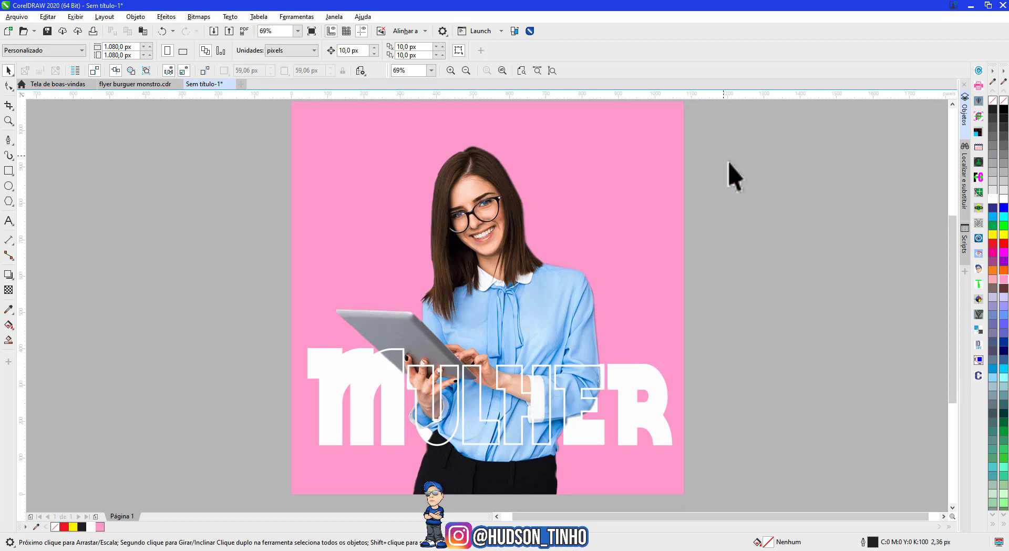
pyautogui.click(491, 244)
pyautogui.moveTo(445, 232); pyautogui.dragTo(165, 231)
pyautogui.scroll(-1, 481, 373)
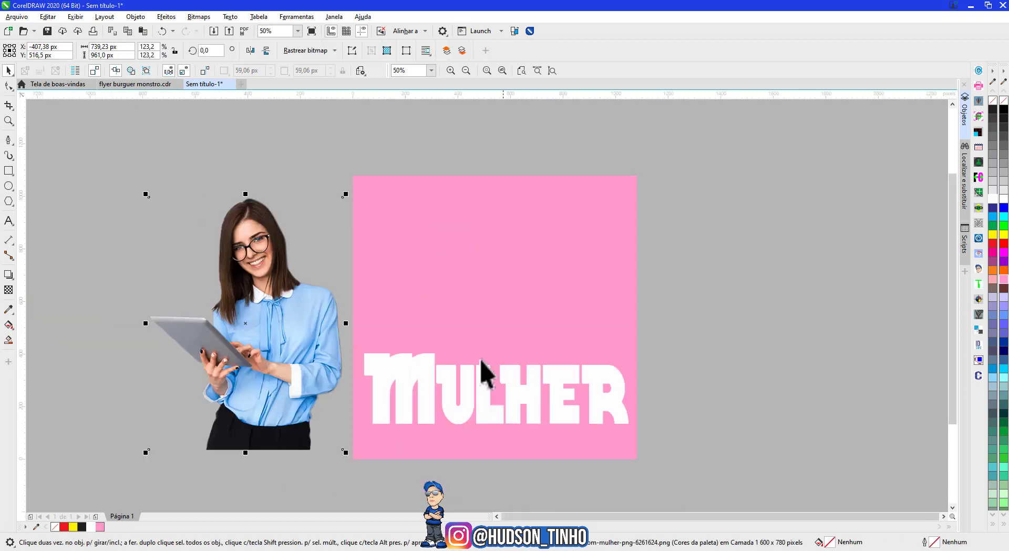
pyautogui.scroll(-2, 296, 362)
pyautogui.moveTo(296, 363); pyautogui.dragTo(282, 362)
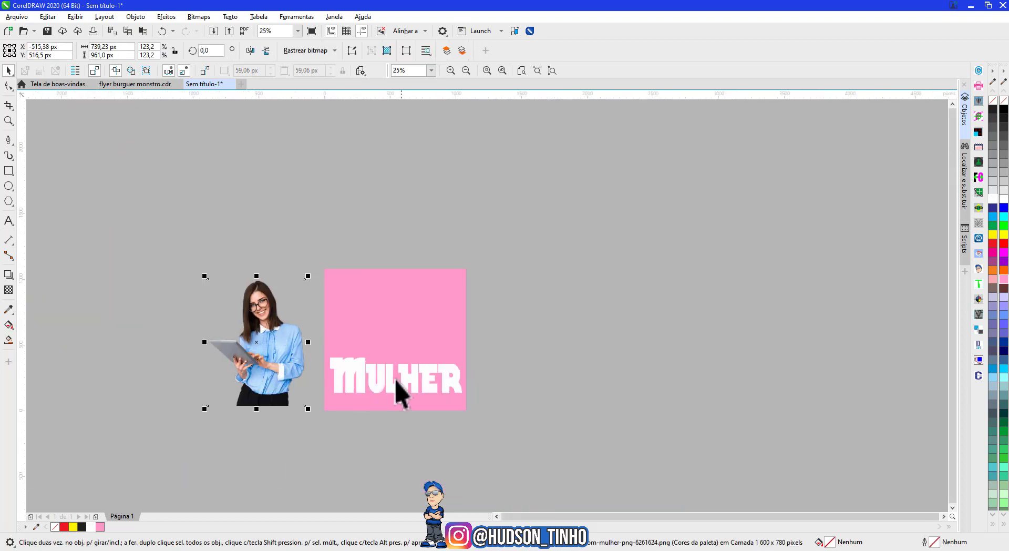
# Delete the white MULHER lettering from the pink page and shift the woman's photo slightly closer to the page
pyautogui.moveTo(311, 329); pyautogui.dragTo(499, 409)
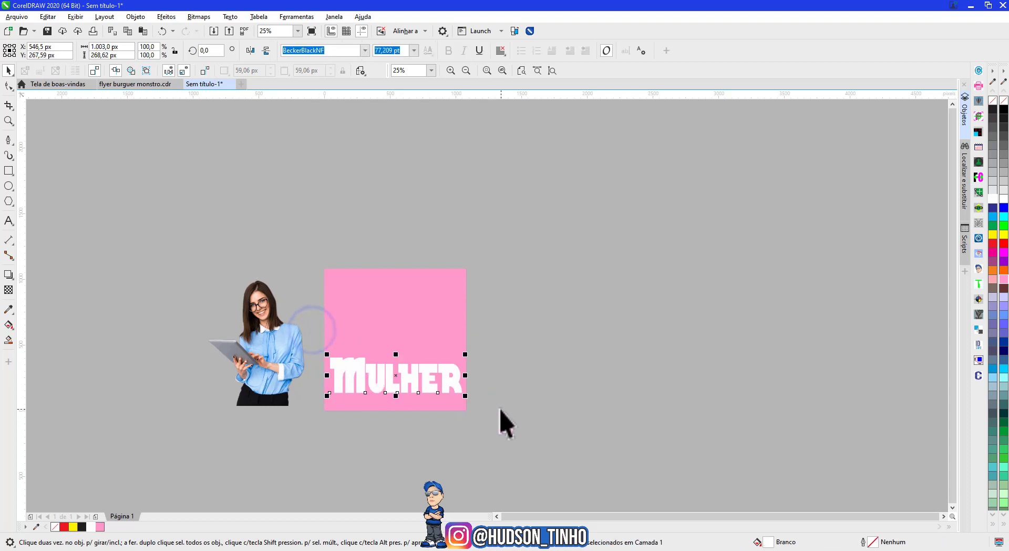
pyautogui.press('Delete')
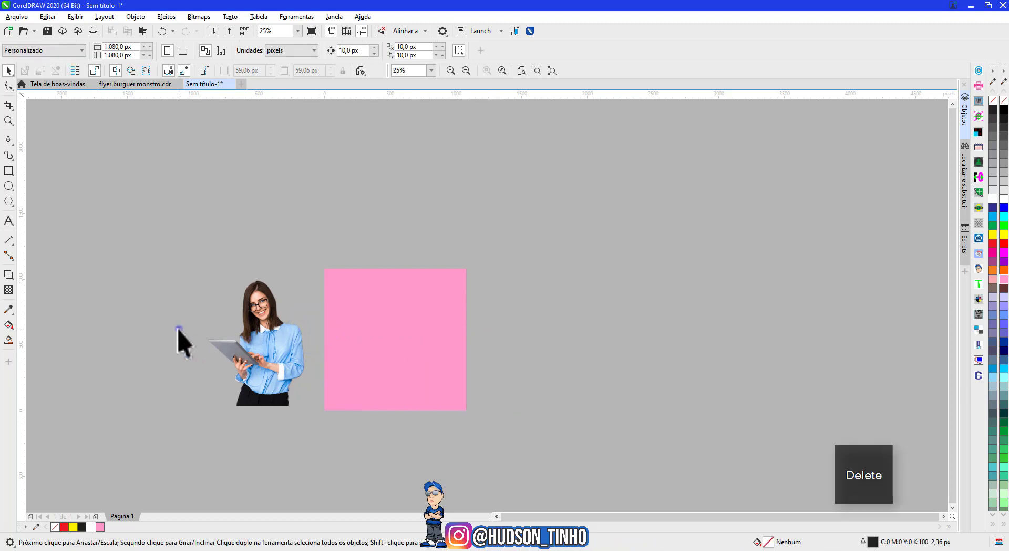
pyautogui.scroll(1, 219, 360)
pyautogui.click(292, 394)
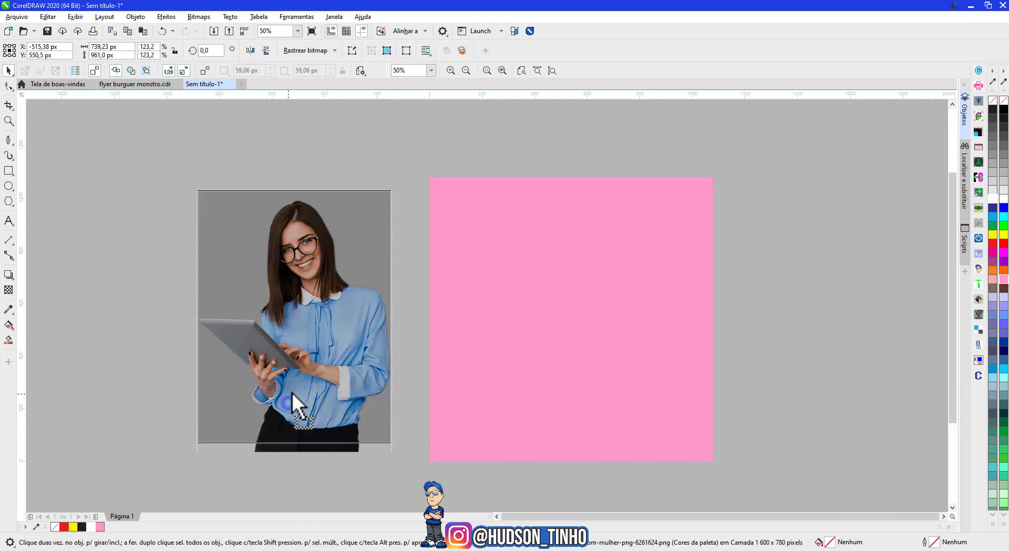
pyautogui.moveTo(292, 392); pyautogui.dragTo(299, 402)
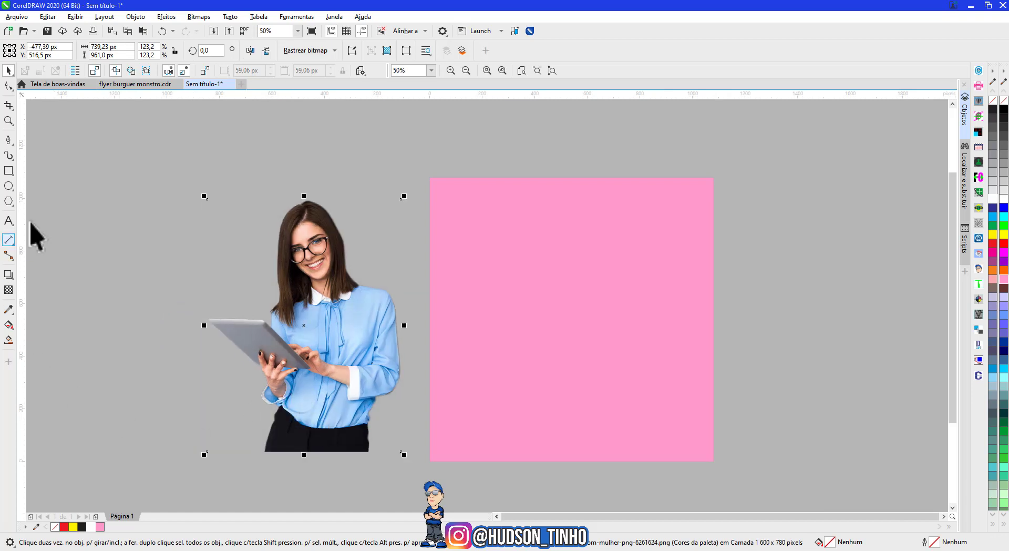
# Add the artistic text "Mulher" beside the woman's tablet, outside the pink page
pyautogui.click(9, 220)
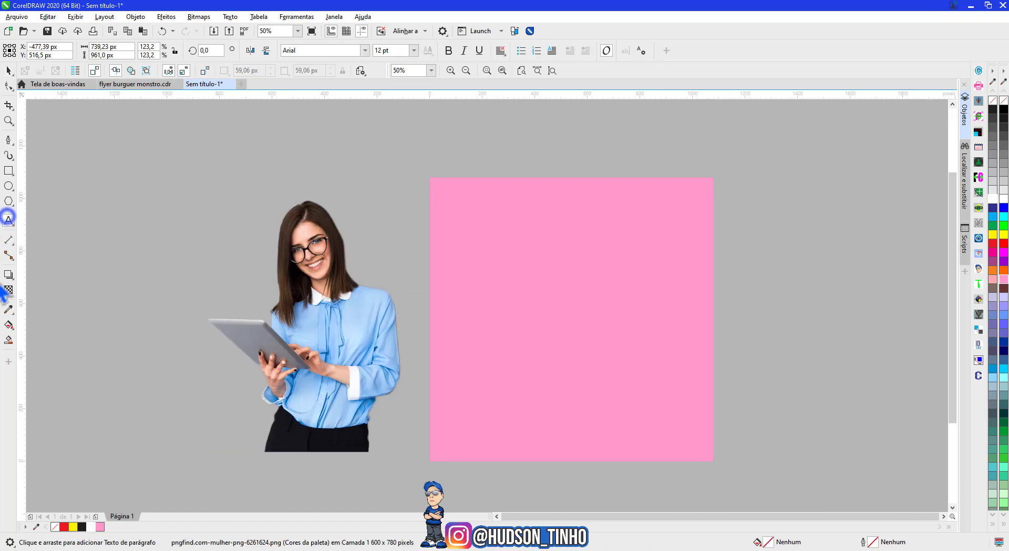
pyautogui.click(151, 364)
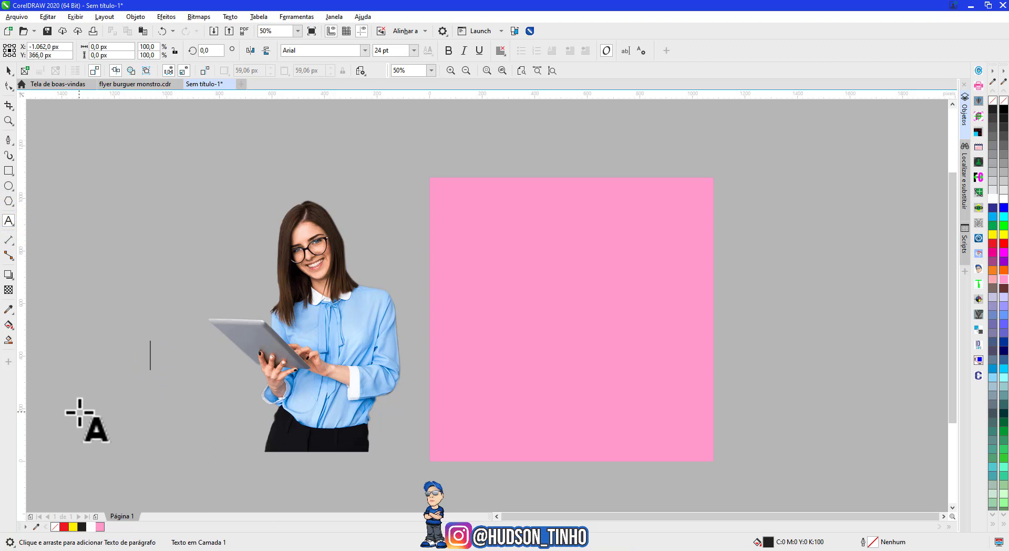
pyautogui.write('Mulher')
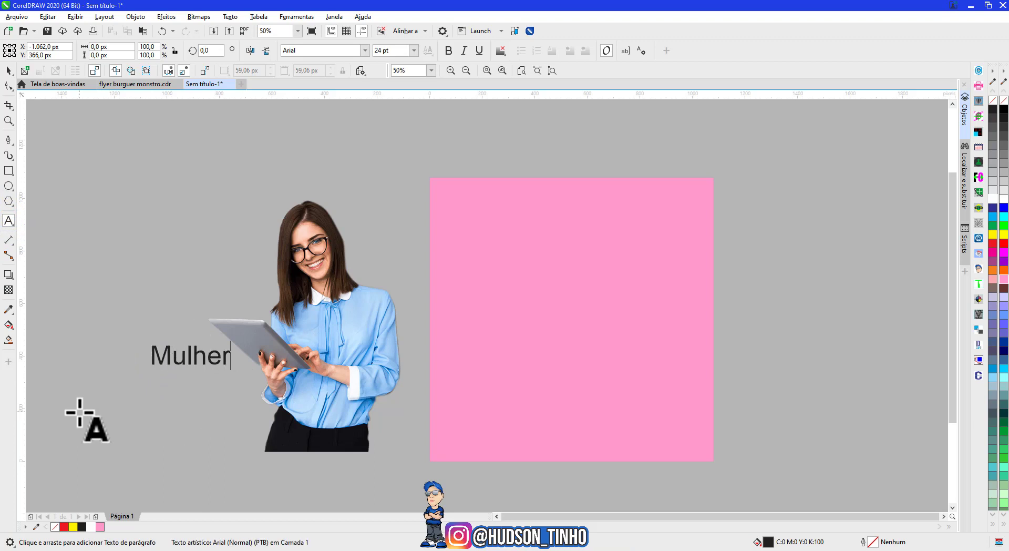
pyautogui.press('Escape')
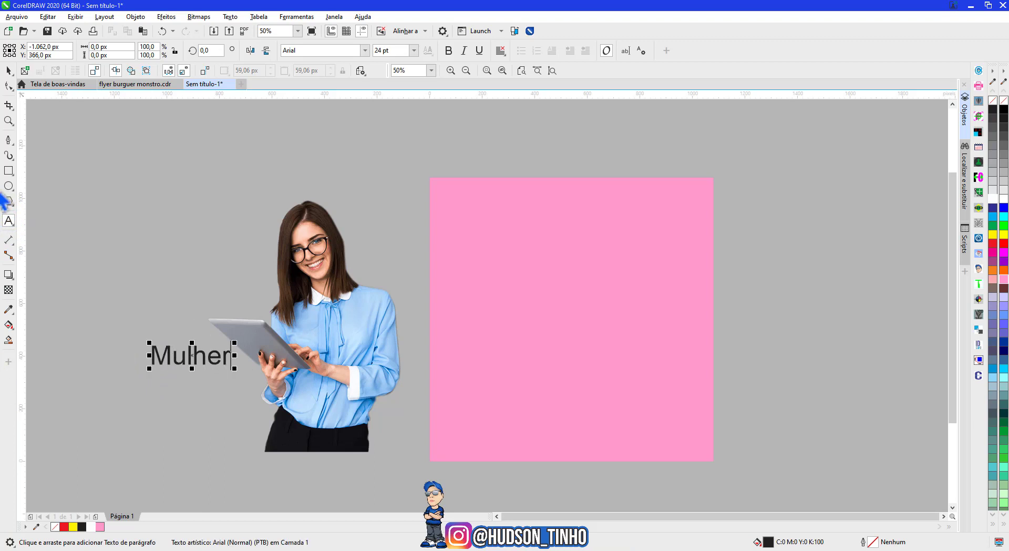
# Enlarge the "Mulher" text to about 998 px wide and place it across the woman's waist
pyautogui.click(9, 70)
pyautogui.moveTo(236, 369); pyautogui.dragTo(418, 441)
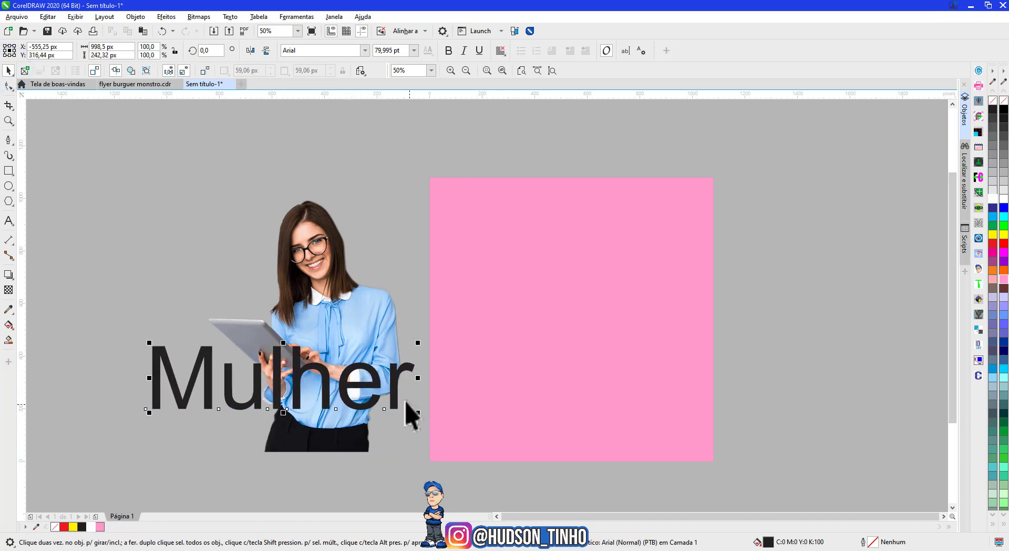
pyautogui.moveTo(395, 390); pyautogui.dragTo(415, 415)
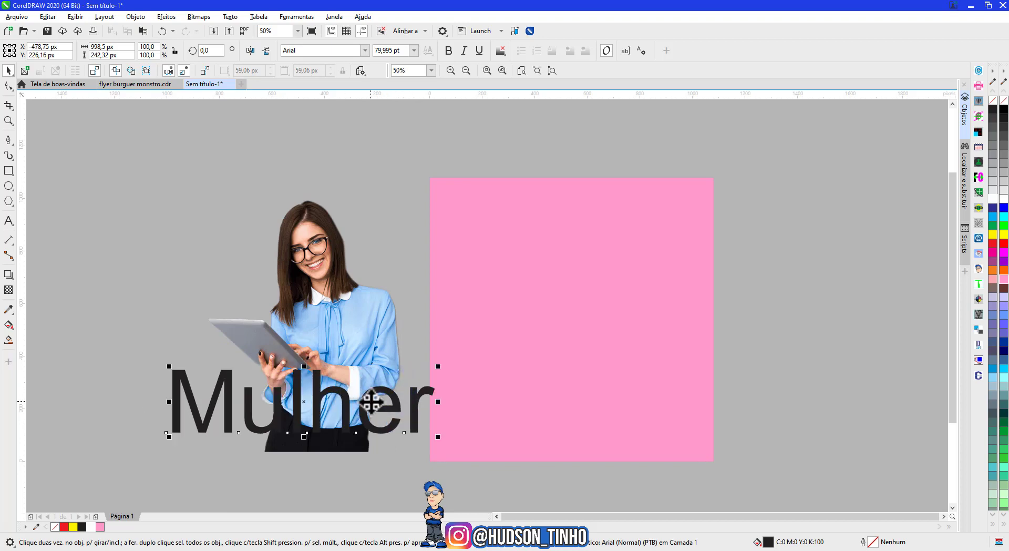
pyautogui.moveTo(389, 398); pyautogui.dragTo(408, 397)
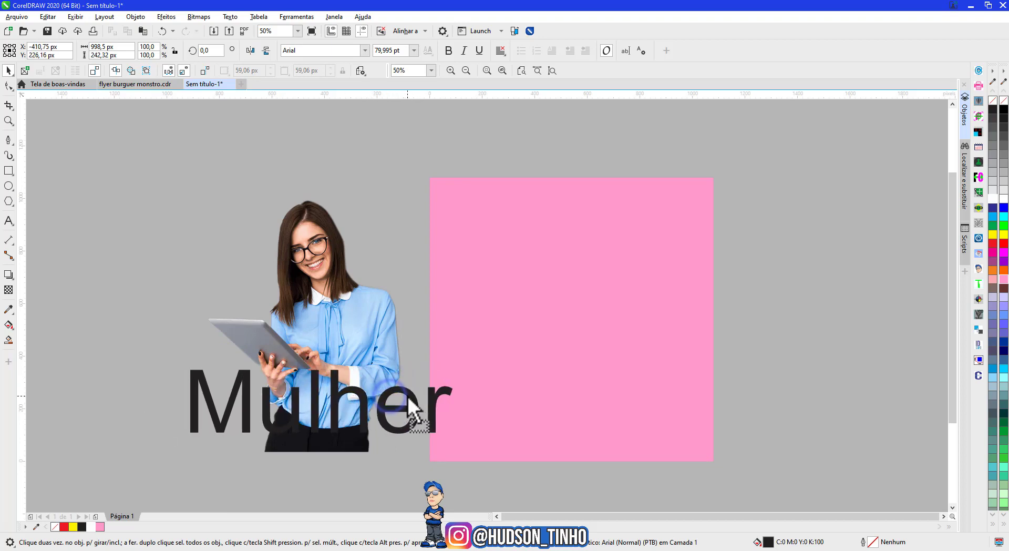
# Set the text in BeckerBlackNF and fit it across the woman's waist at about 1221 px wide and 296 px tall
pyautogui.click(363, 50)
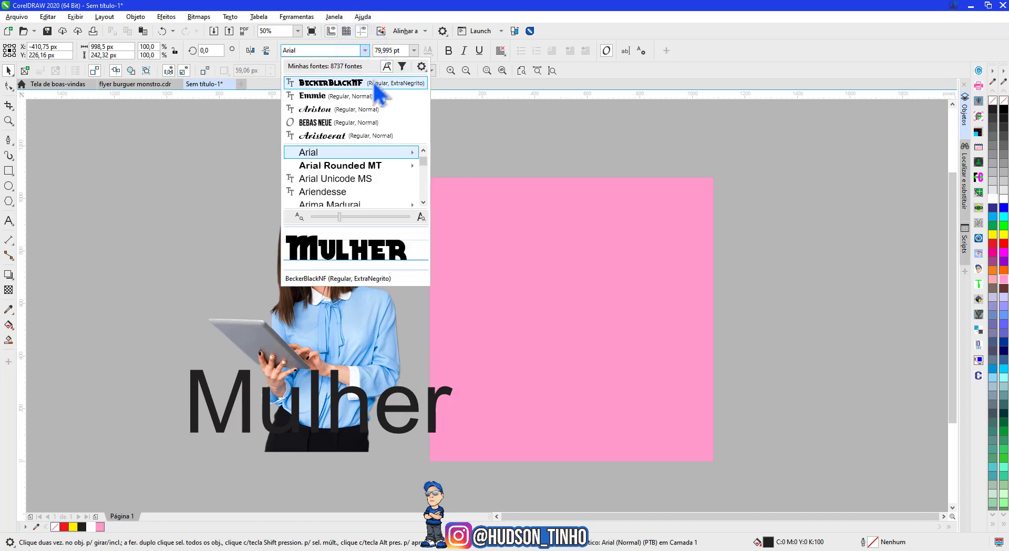
pyautogui.click(351, 83)
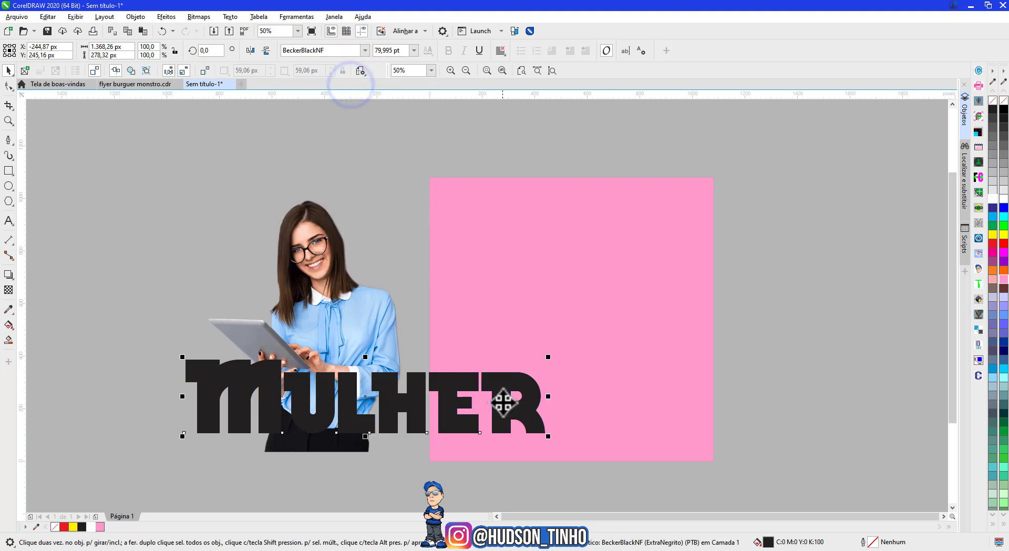
pyautogui.moveTo(507, 407); pyautogui.dragTo(466, 401)
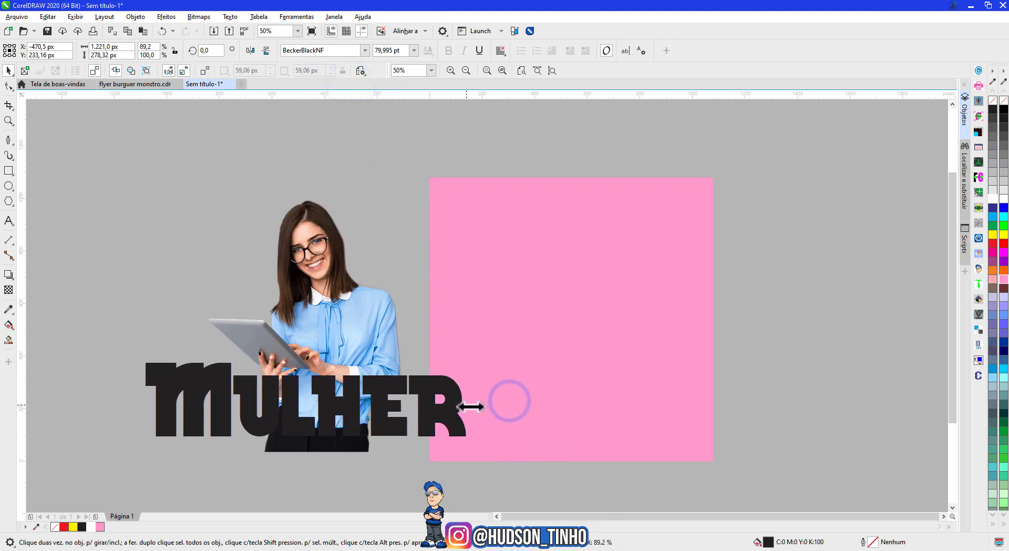
pyautogui.moveTo(175, 388)
pyautogui.mouseDown()
pyautogui.moveTo(180, 407)
pyautogui.moveTo(183, 390)
pyautogui.mouseUp()
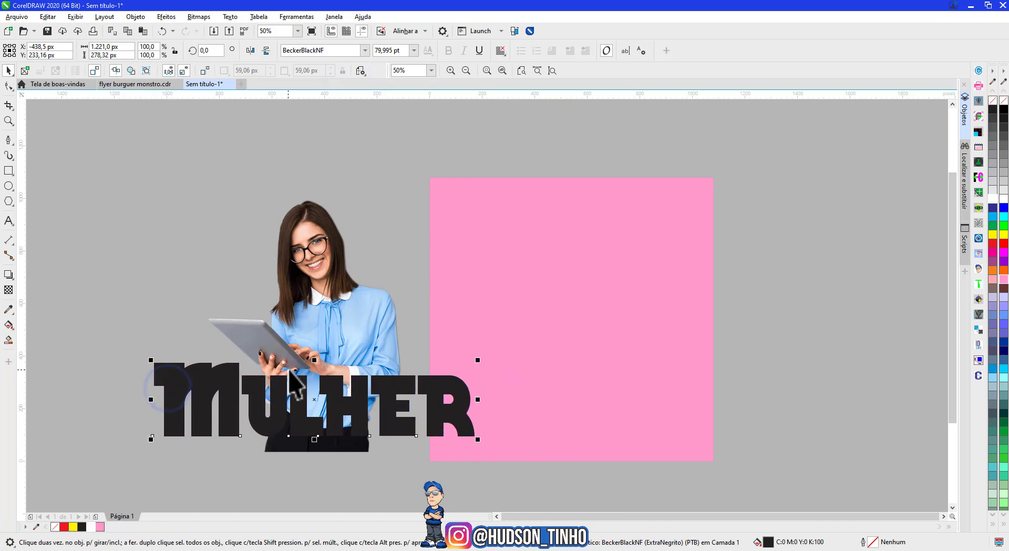
pyautogui.moveTo(318, 362); pyautogui.dragTo(317, 355)
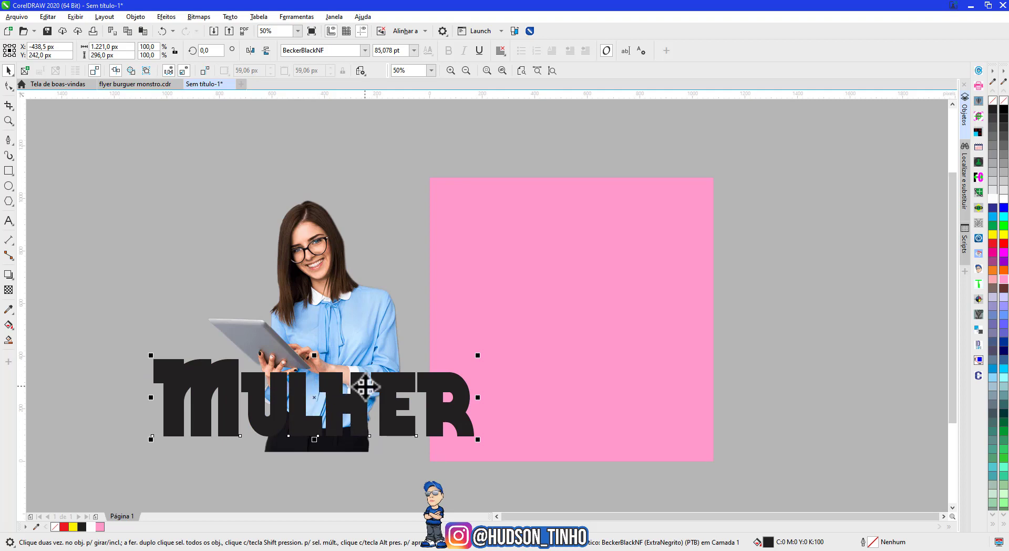
# Fill the MULHER text with white and duplicate it in place
pyautogui.click(90, 527)
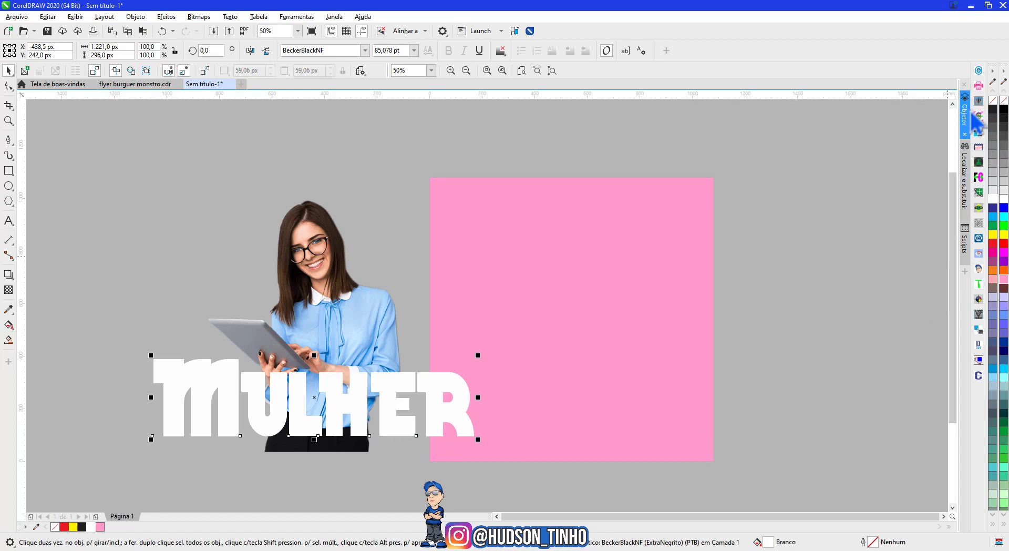
pyautogui.click(965, 271)
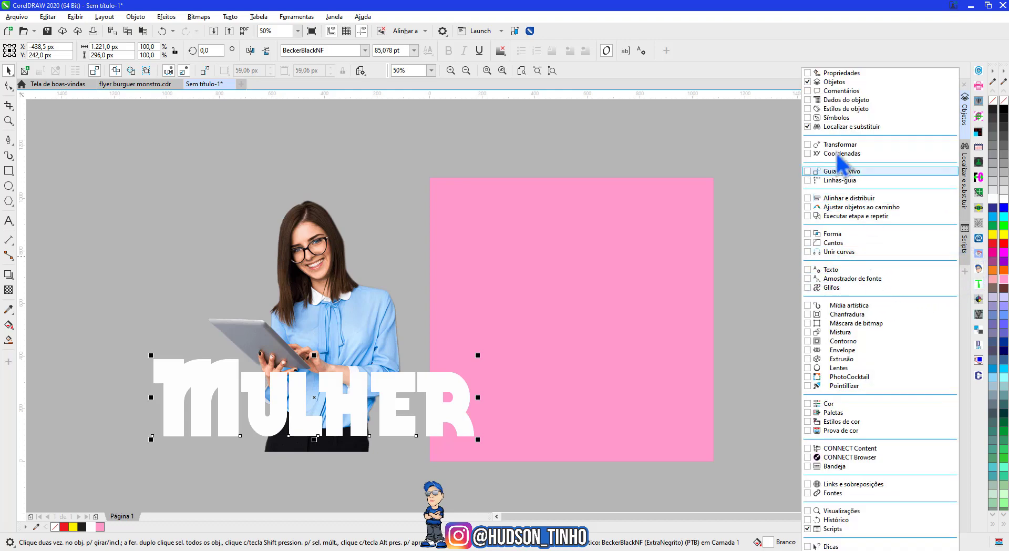
pyautogui.click(782, 151)
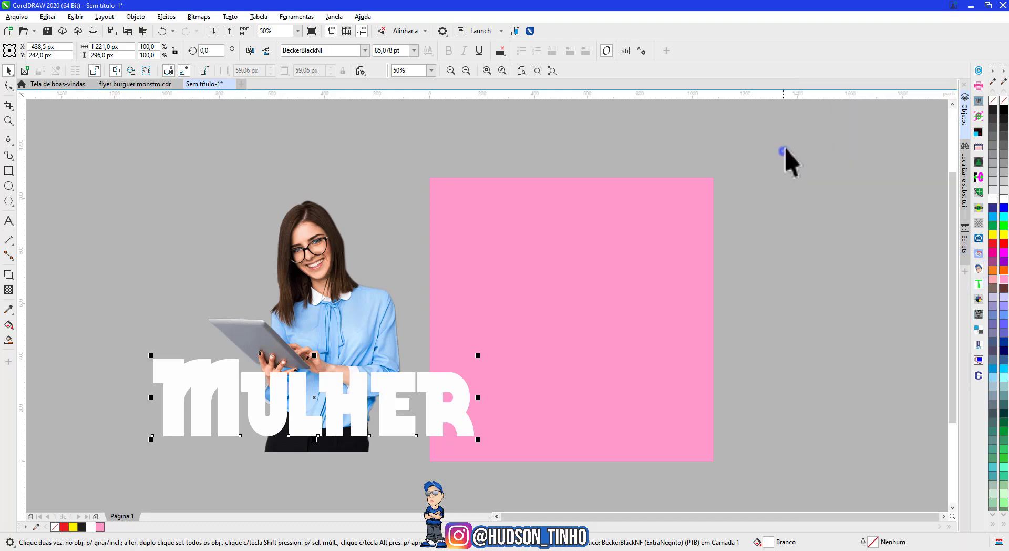
# Show the object list and move the lower MULHER text copy beneath the woman's photo, just above the pink rectangle
pyautogui.click(965, 112)
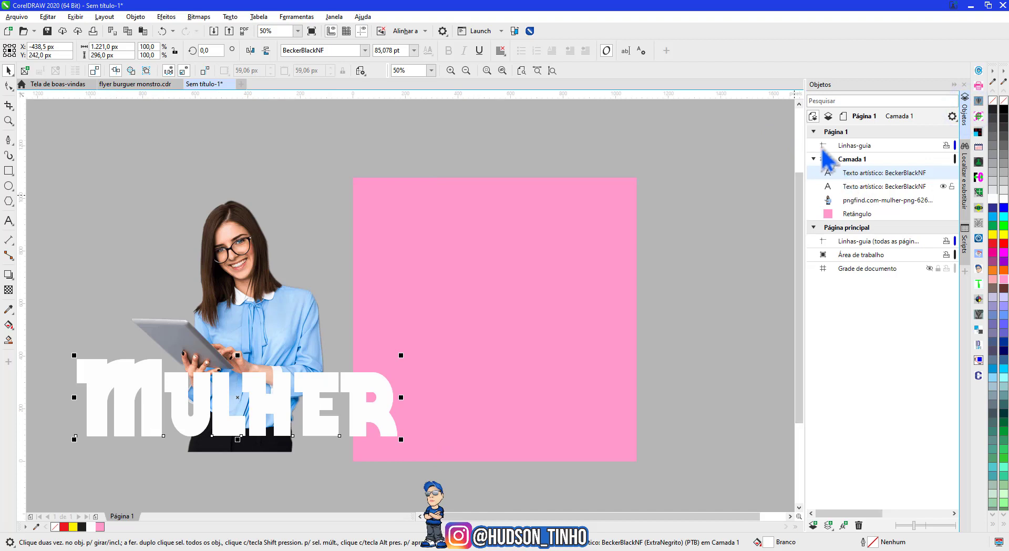
pyautogui.click(862, 187)
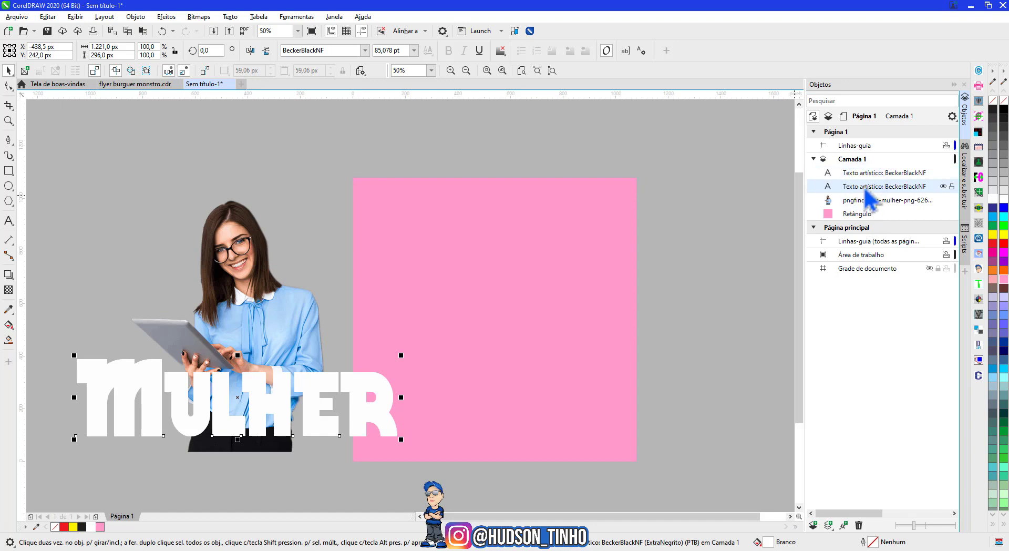
pyautogui.moveTo(866, 189)
pyautogui.mouseDown()
pyautogui.moveTo(882, 190)
pyautogui.moveTo(883, 213)
pyautogui.moveTo(858, 207)
pyautogui.mouseUp()
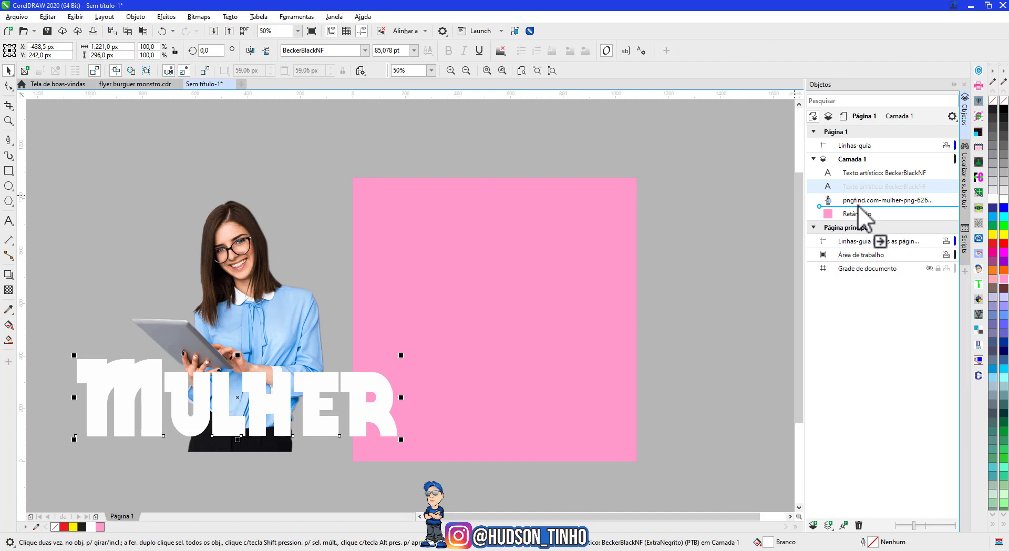
pyautogui.moveTo(858, 206); pyautogui.dragTo(858, 206)
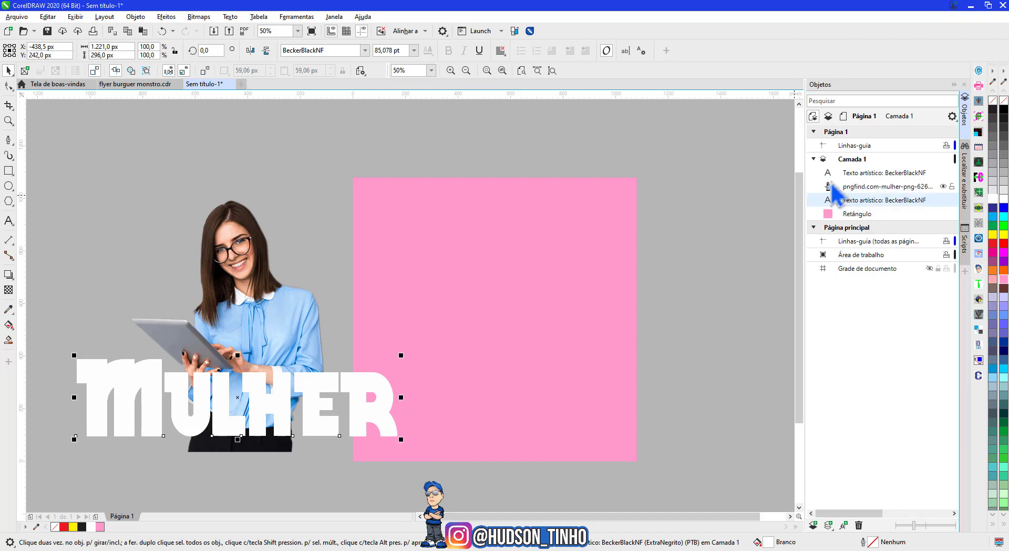
# Give the top MULHER text copy a white outline colour
pyautogui.click(851, 175)
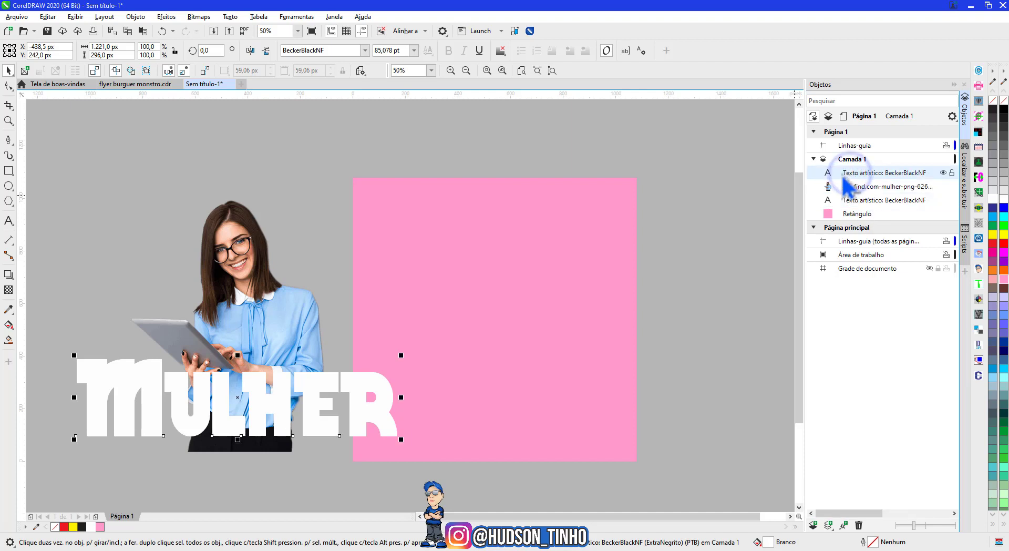
pyautogui.press('F12')
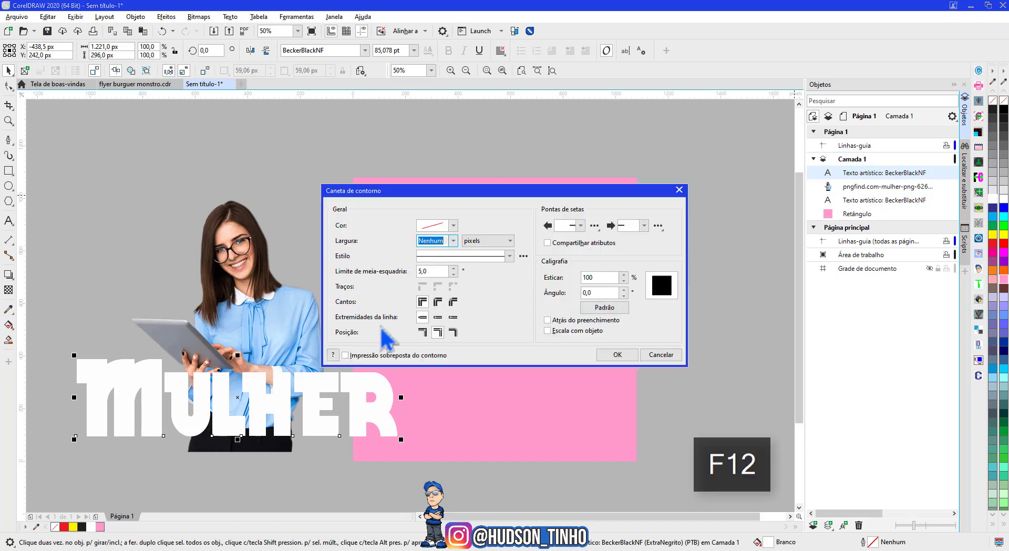
pyautogui.click(453, 225)
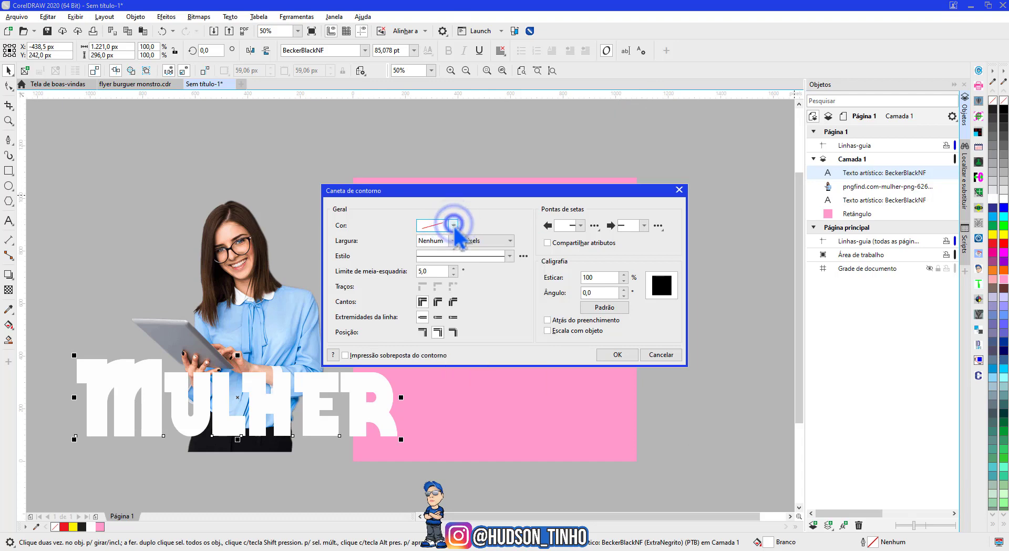
pyautogui.click(451, 225)
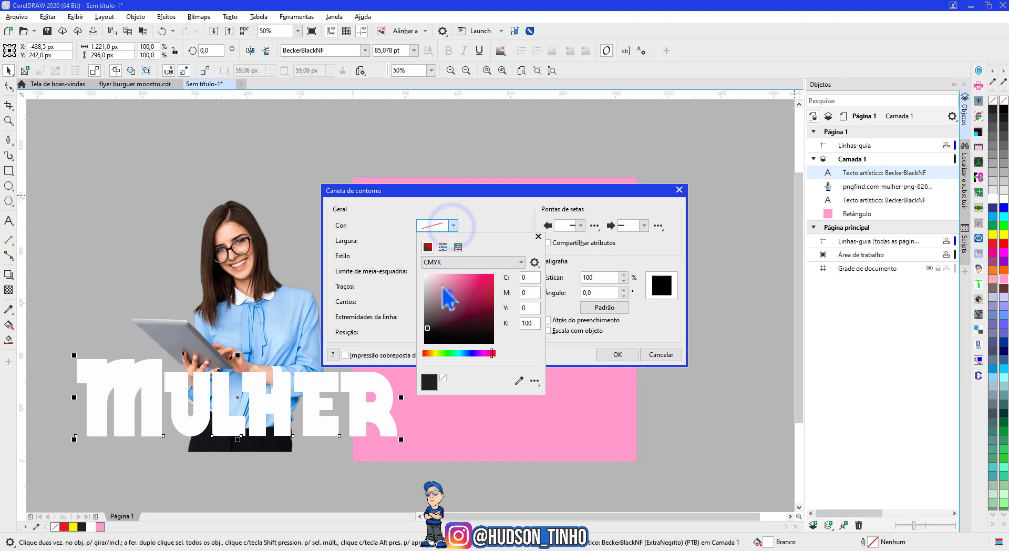
pyautogui.click(424, 275)
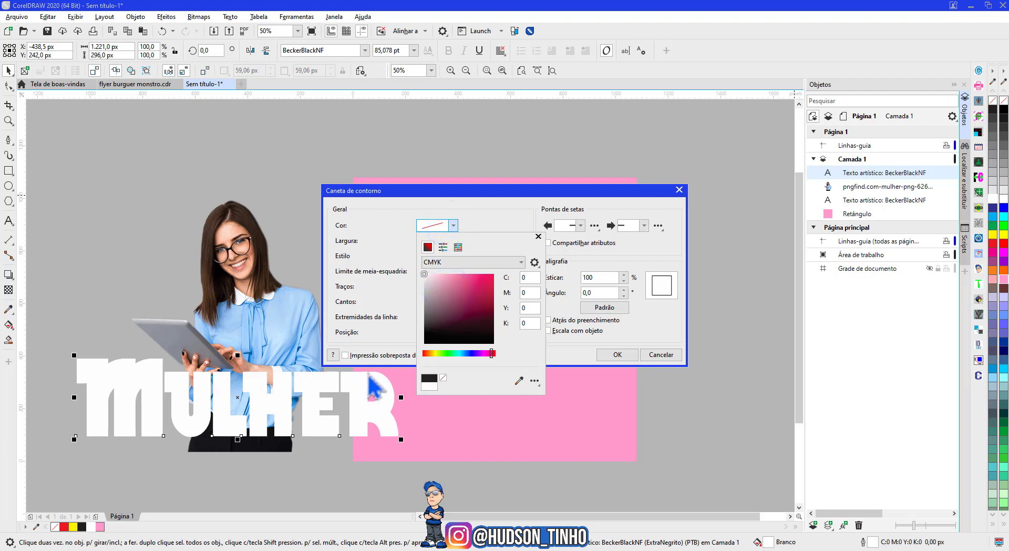
pyautogui.click(538, 235)
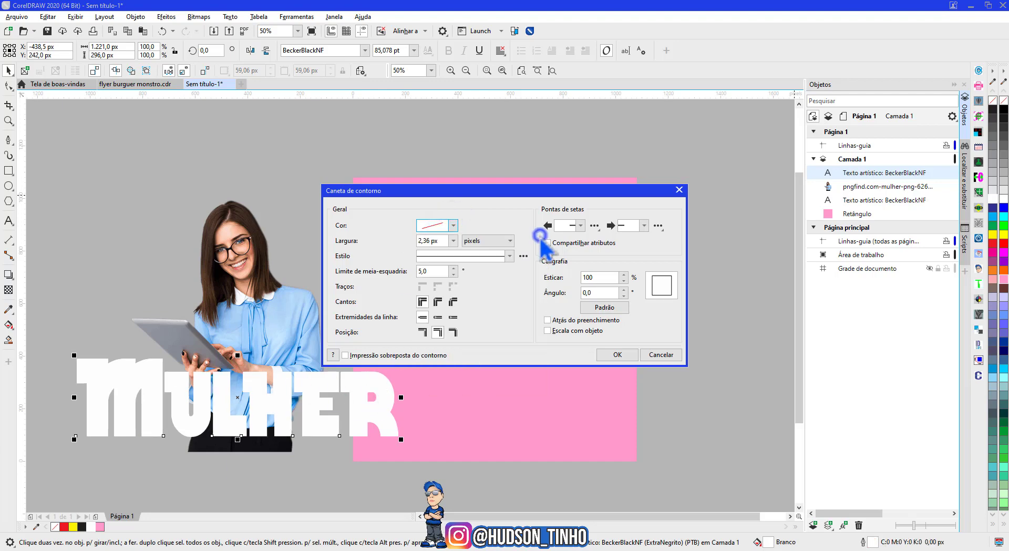
# Set the top MULHER copy's outline width to 5.0 px, position the outline inside the letter edges, and apply it
pyautogui.click(453, 242)
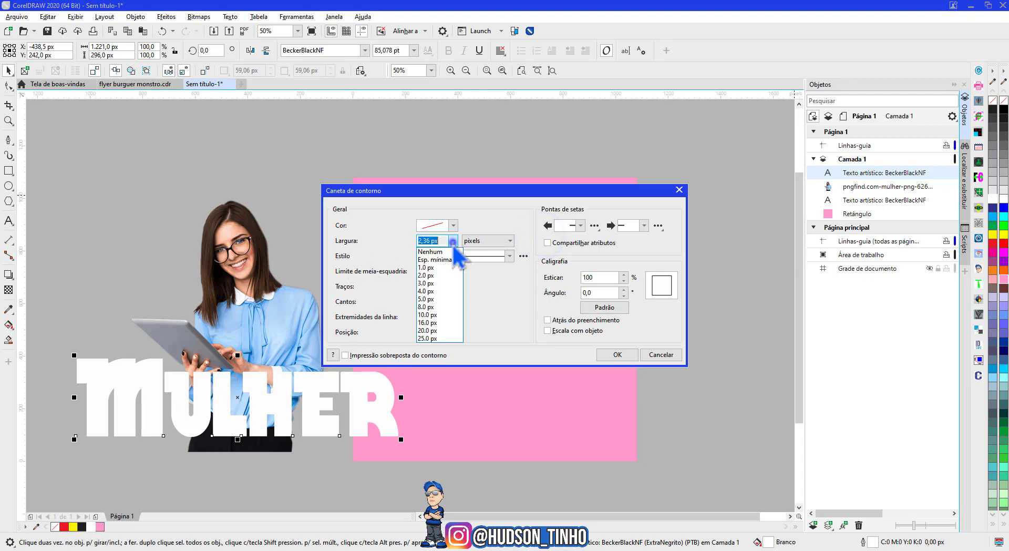
pyautogui.click(438, 298)
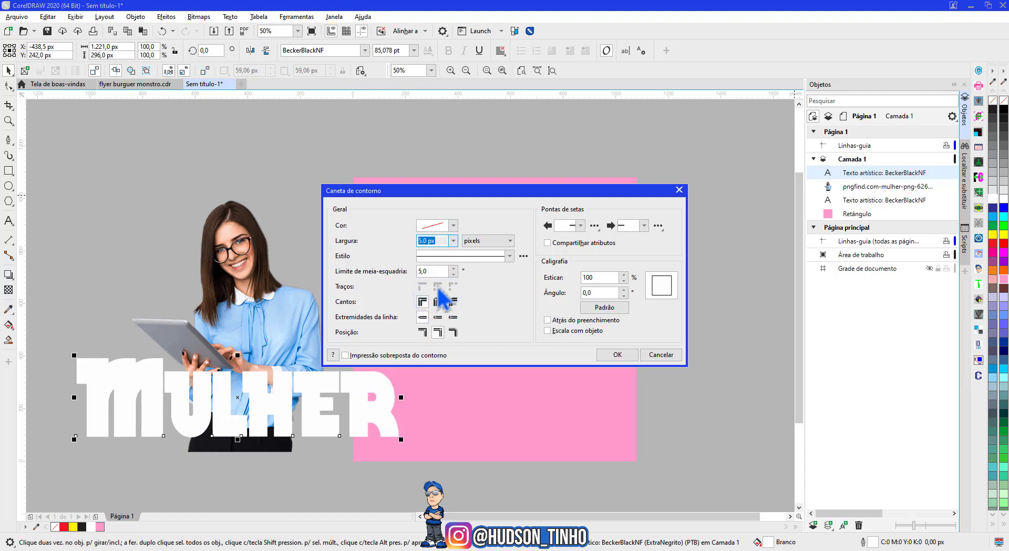
pyautogui.click(453, 332)
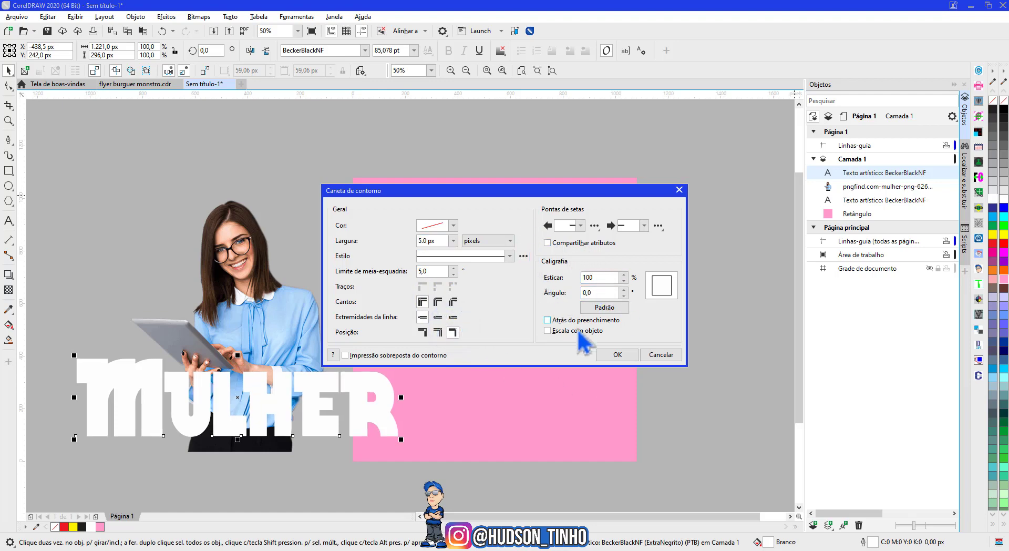
pyautogui.click(625, 354)
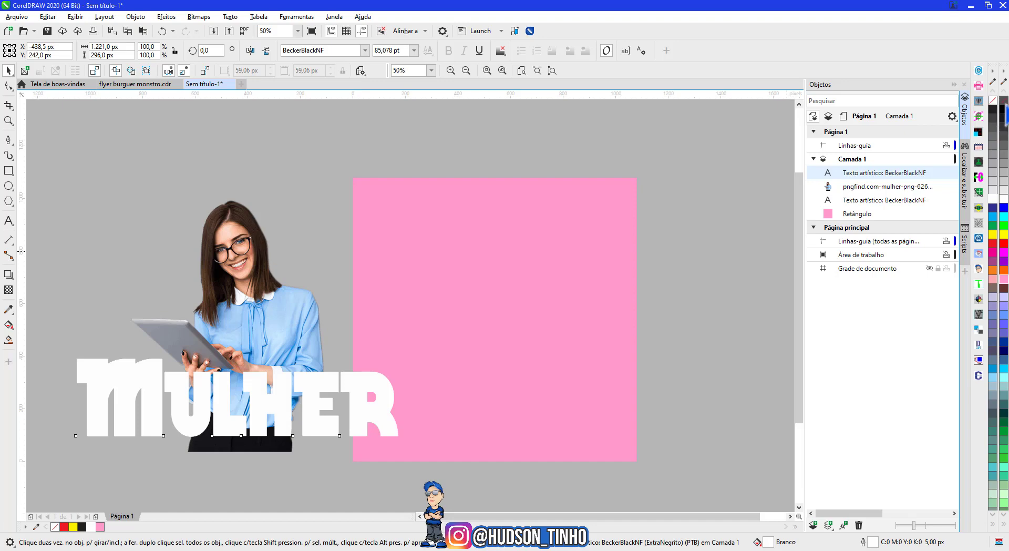
# Remove the fill from the top MULHER copy, leaving only its outline over the woman, and deselect everything
pyautogui.click(992, 100)
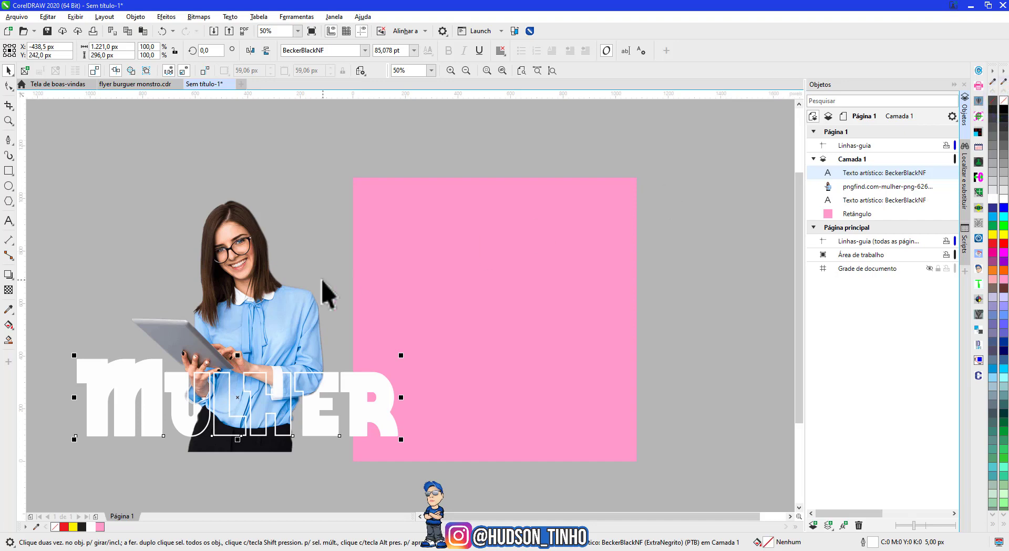
pyautogui.click(135, 233)
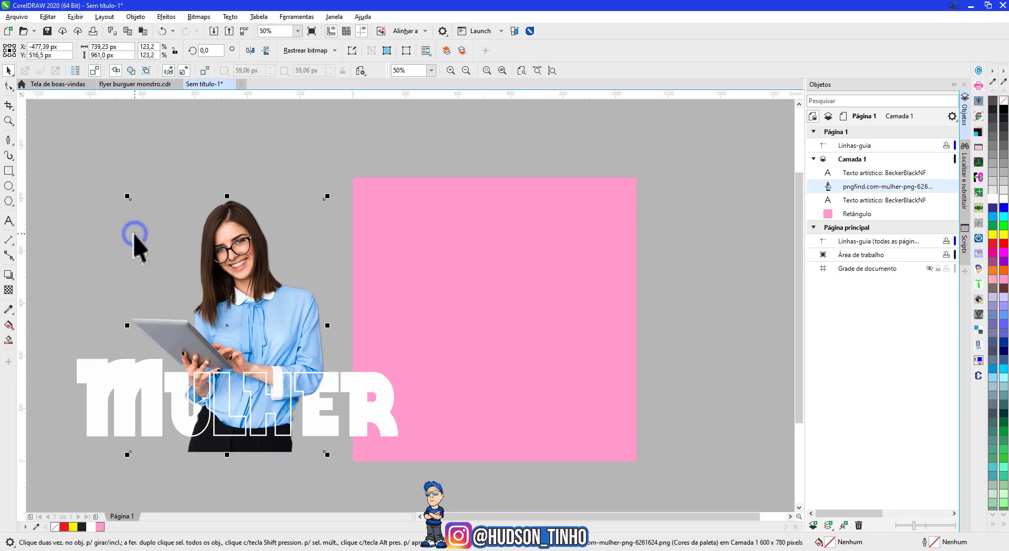
pyautogui.click(138, 171)
# Move the woman's photo and both MULHER copies together onto the pink rectangle and enlarge them to about 1324 px wide and 1042 px tall
pyautogui.scroll(-1, 342, 257)
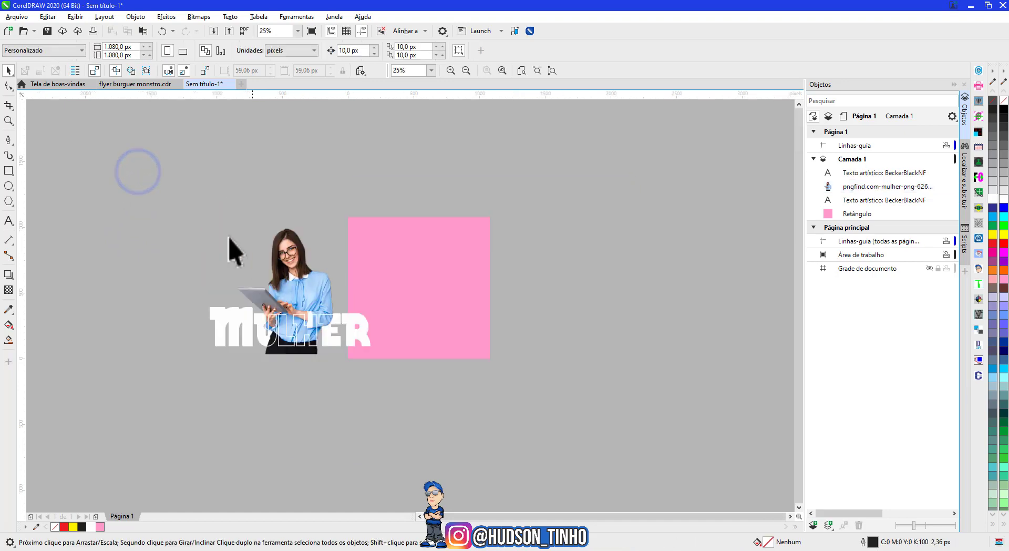
pyautogui.moveTo(149, 220); pyautogui.dragTo(389, 370)
pyautogui.moveTo(286, 274); pyautogui.dragTo(415, 279)
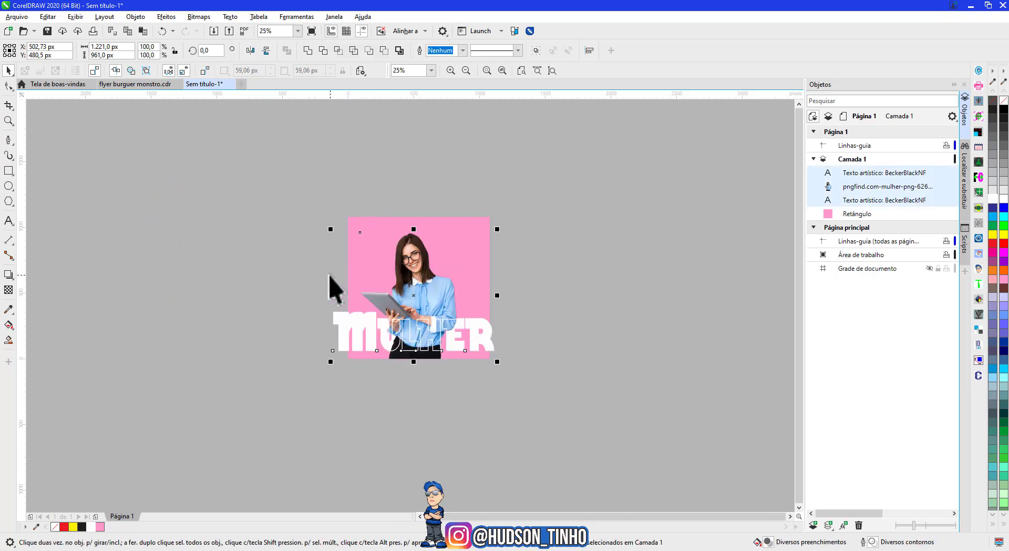
pyautogui.scroll(1, 413, 261)
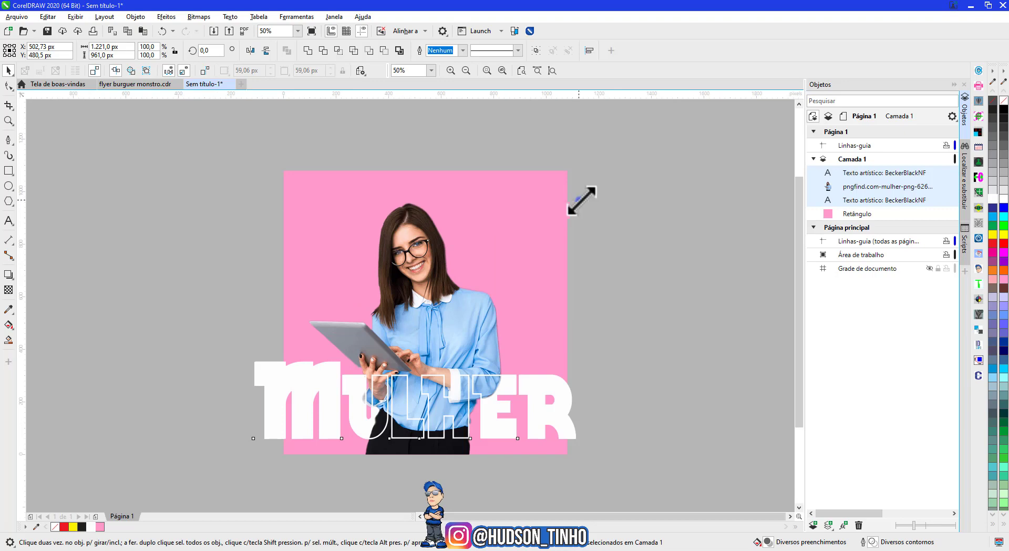
pyautogui.moveTo(581, 200); pyautogui.dragTo(604, 173)
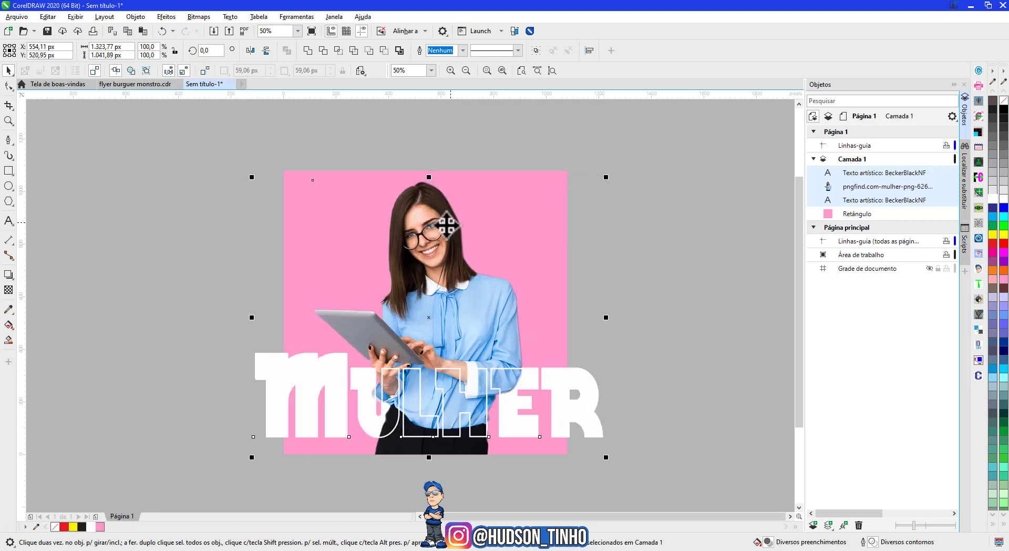
pyautogui.click(205, 316)
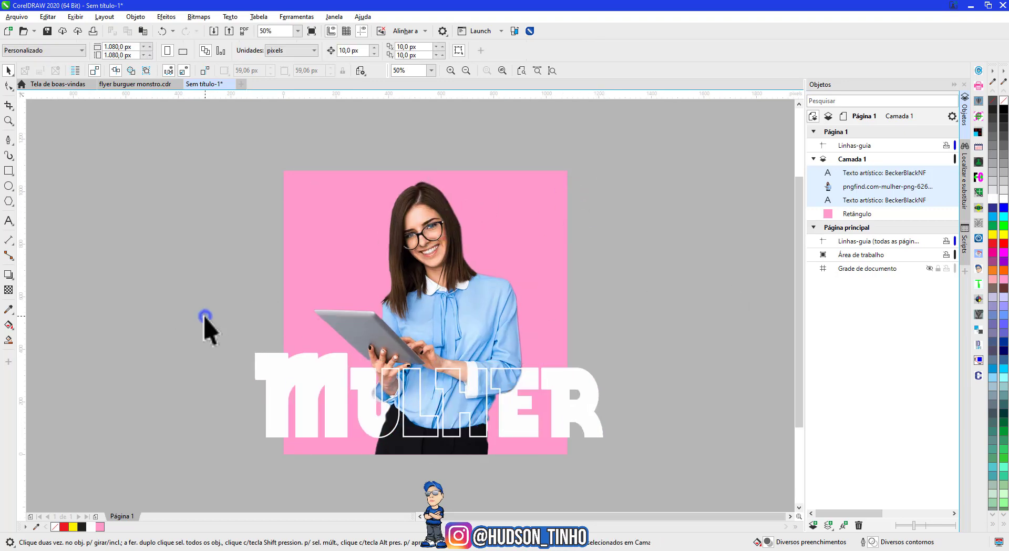
# Widen the pink rectangle equally on both sides to about 1484 px, keeping its height
pyautogui.click(534, 210)
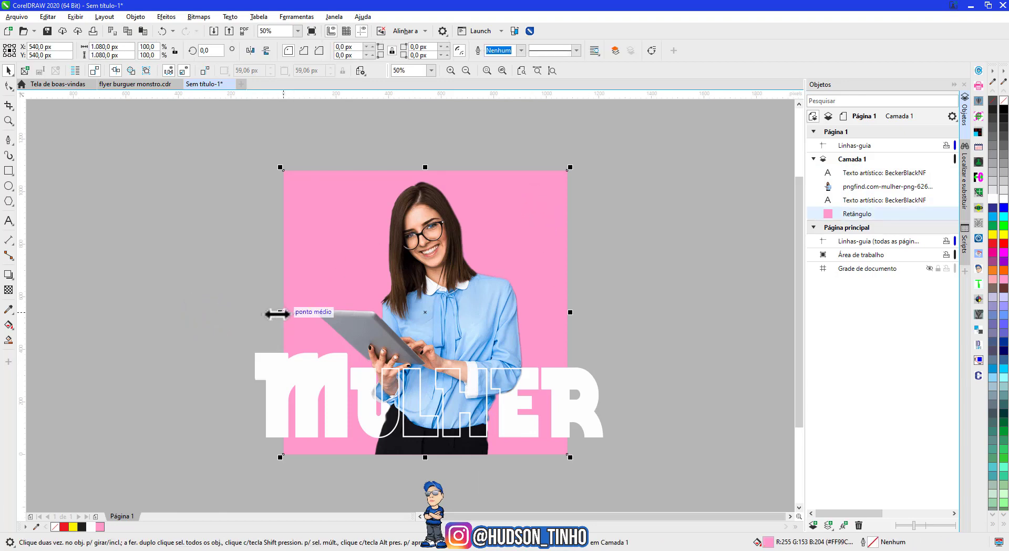
pyautogui.moveTo(277, 313); pyautogui.dragTo(227, 313)
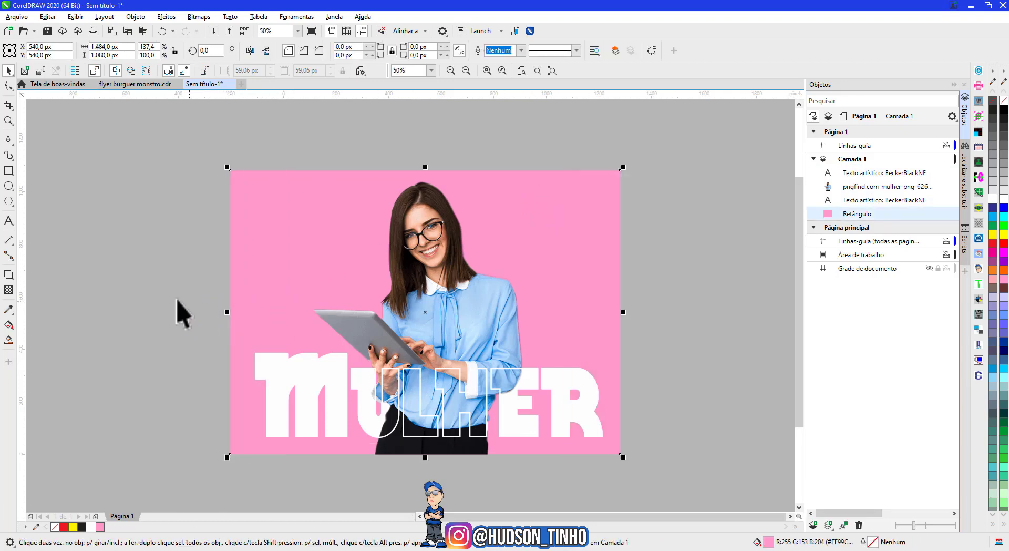
pyautogui.click(165, 298)
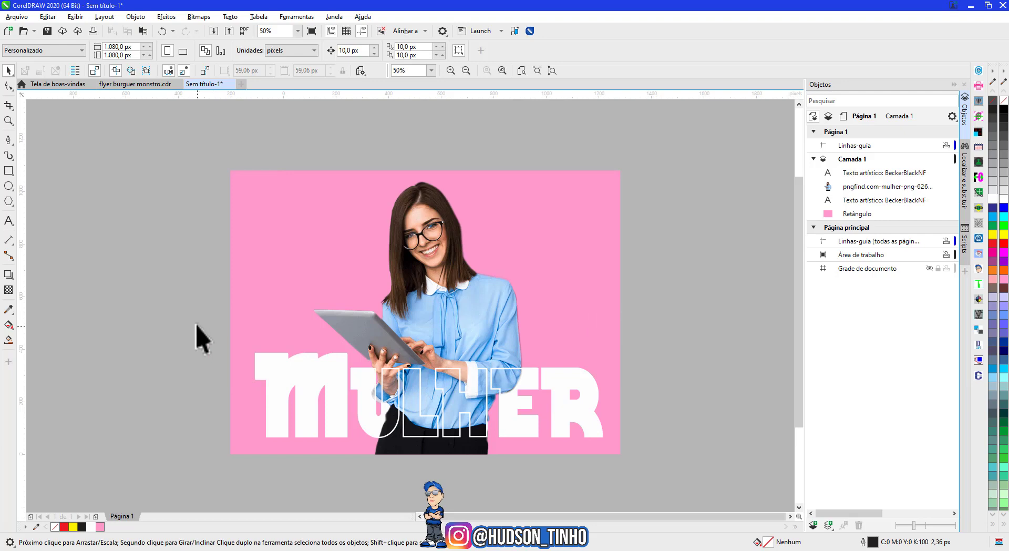
# Shift both MULHER copies together slightly up and to the right over the woman's waist, and fit the artwork in view
pyautogui.moveTo(206, 336); pyautogui.dragTo(613, 451)
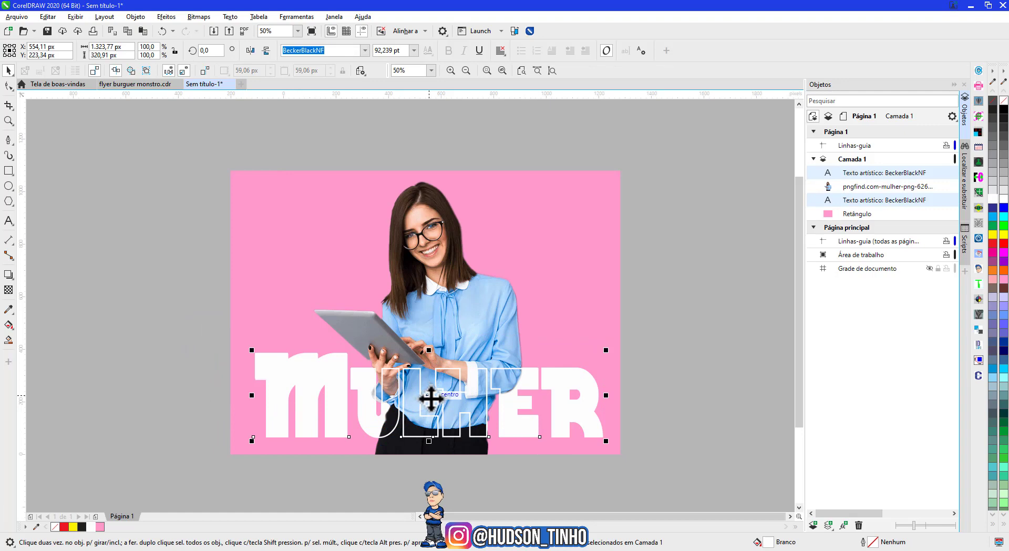
pyautogui.moveTo(430, 399)
pyautogui.mouseDown()
pyautogui.moveTo(441, 307)
pyautogui.moveTo(420, 223)
pyautogui.moveTo(441, 286)
pyautogui.moveTo(434, 405)
pyautogui.moveTo(436, 393)
pyautogui.mouseUp()
pyautogui.press('Escape')
pyautogui.click(150, 316)
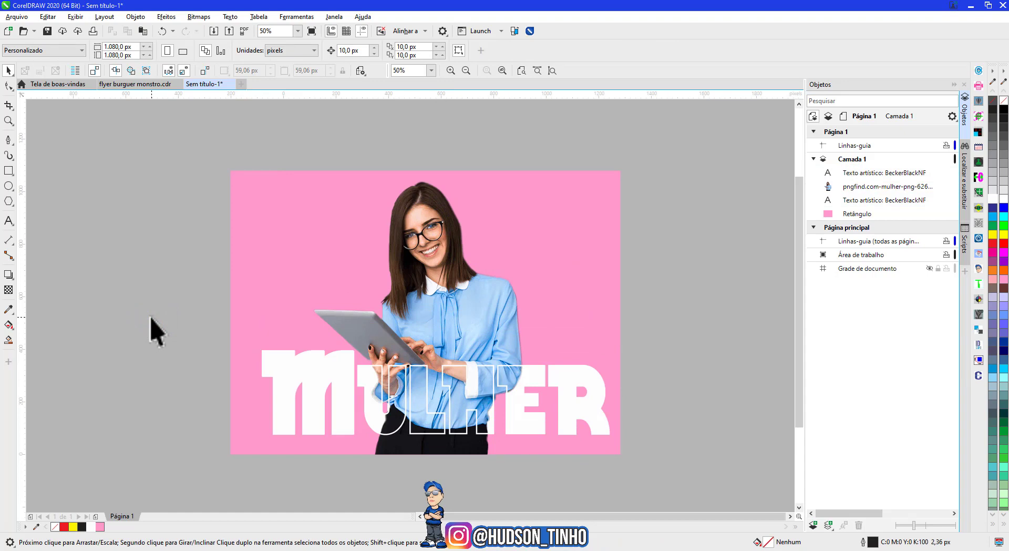
pyautogui.press('F4')
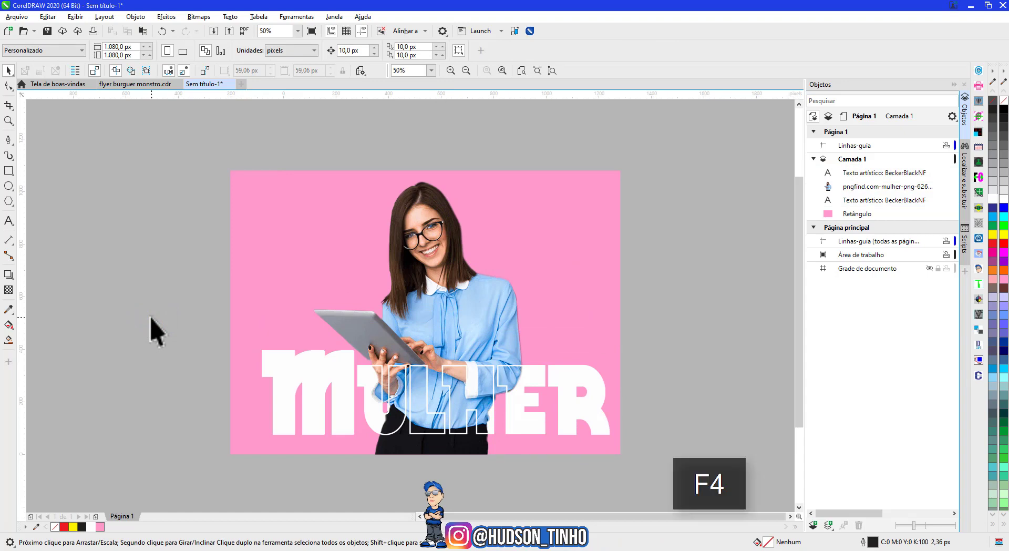